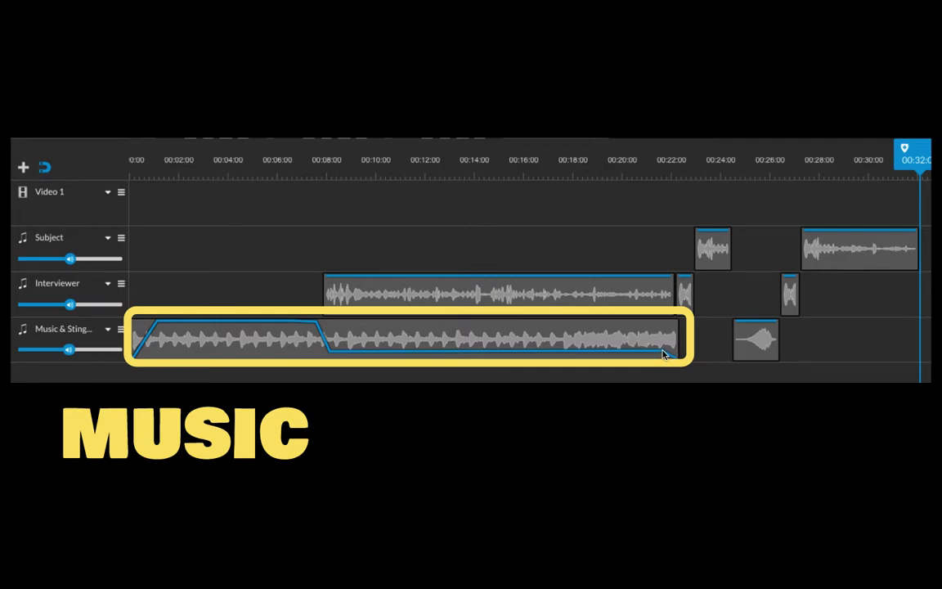
- Lower the music's end volume, then add an audio track titled 'Music & Stingers'
left_click_drag(664, 354, 675, 361)
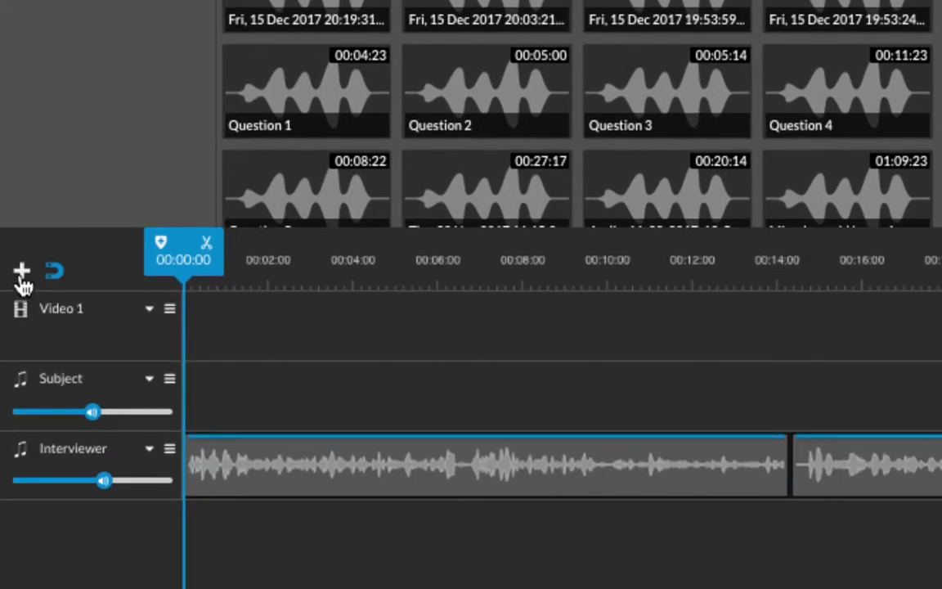
left_click(21, 271)
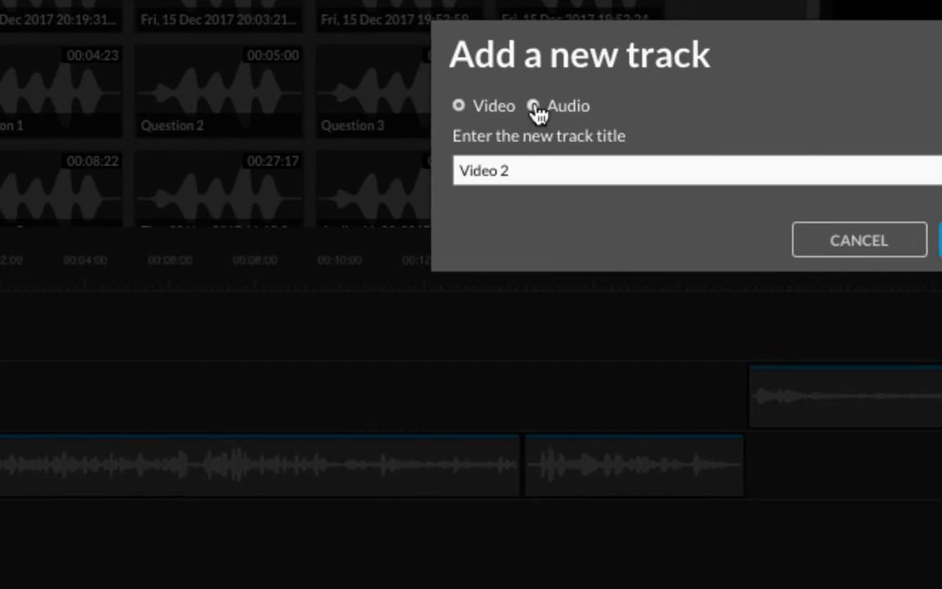
left_click(536, 107)
triple_click(512, 170)
type("Musicc & Stingers")
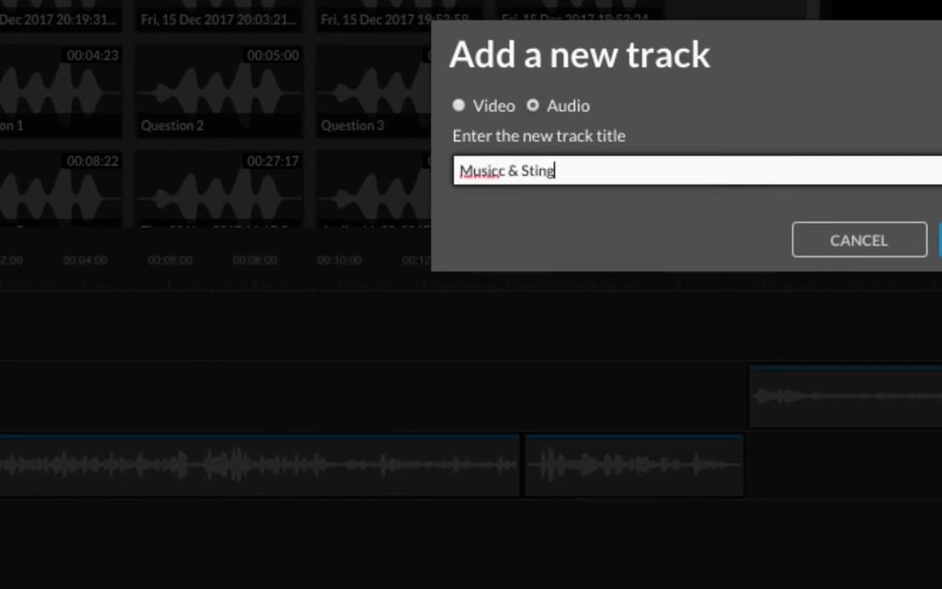
left_click(507, 172)
key("BackSpace")
left_click(921, 242)
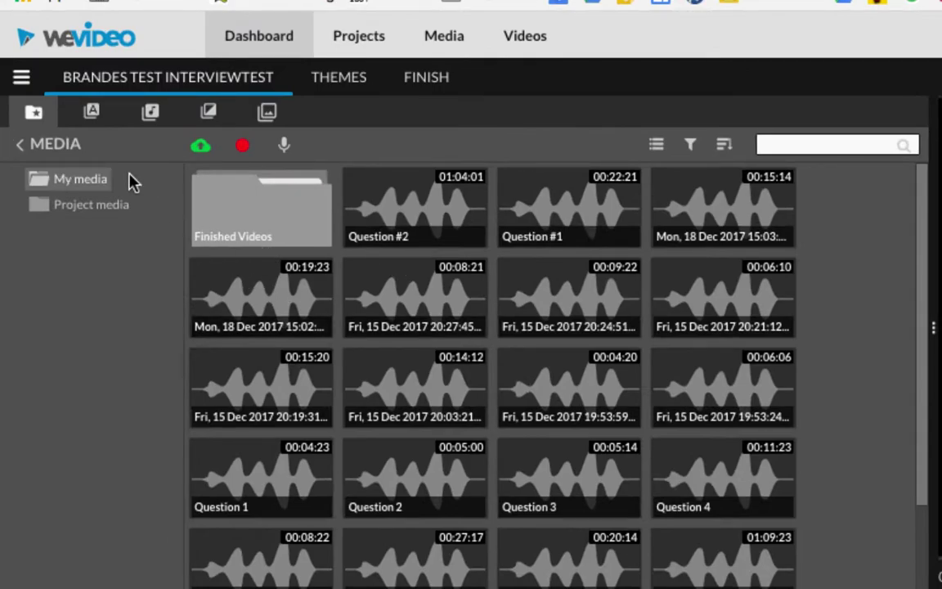
- In Audio > Free music, preview the Moment Of Inspiration track and pause it
left_click(152, 114)
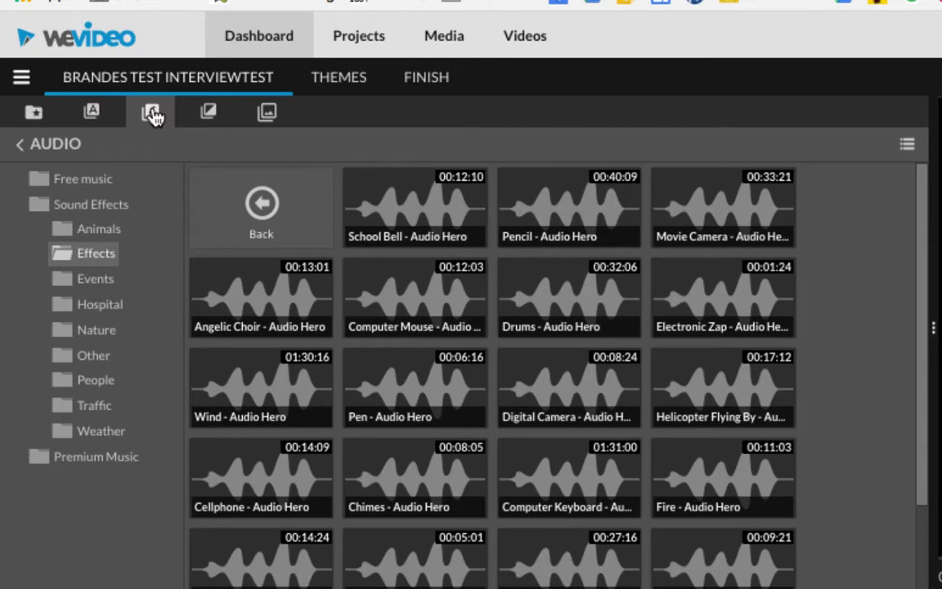
left_click(75, 183)
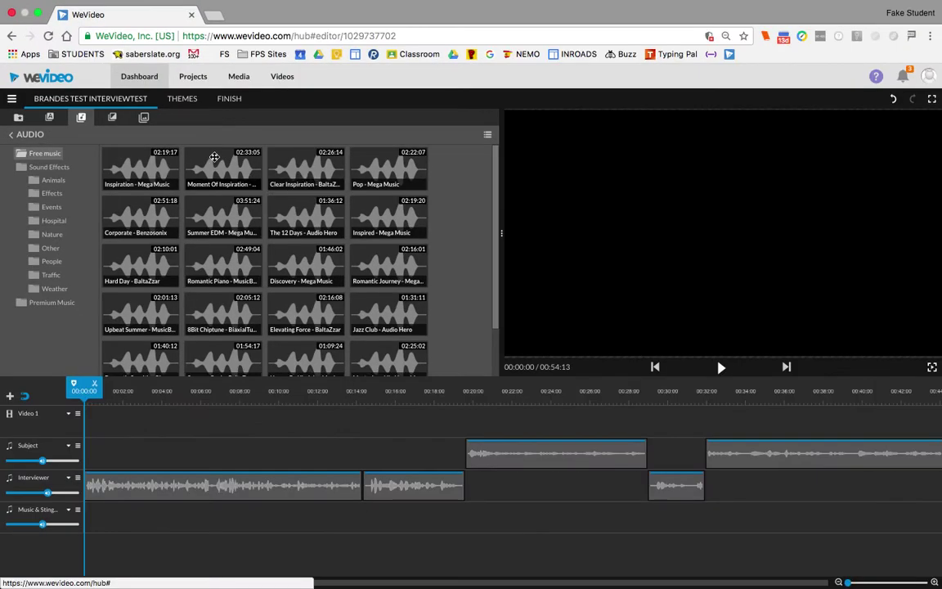
left_click(214, 159)
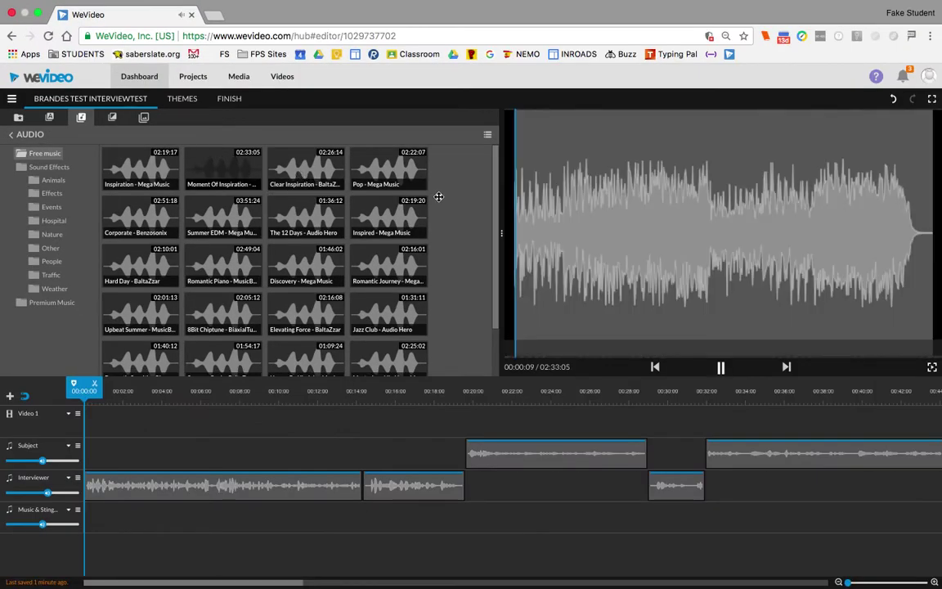
left_click(720, 370)
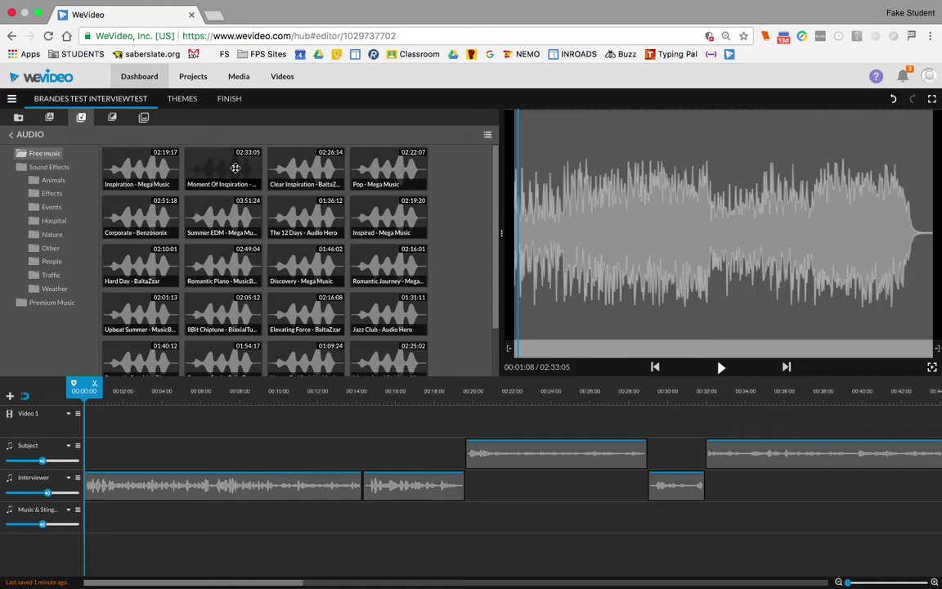
- Drop Moment Of Inspiration onto the Music & Stingers track, then trial-move interview clips and undo
left_click_drag(211, 152, 93, 528)
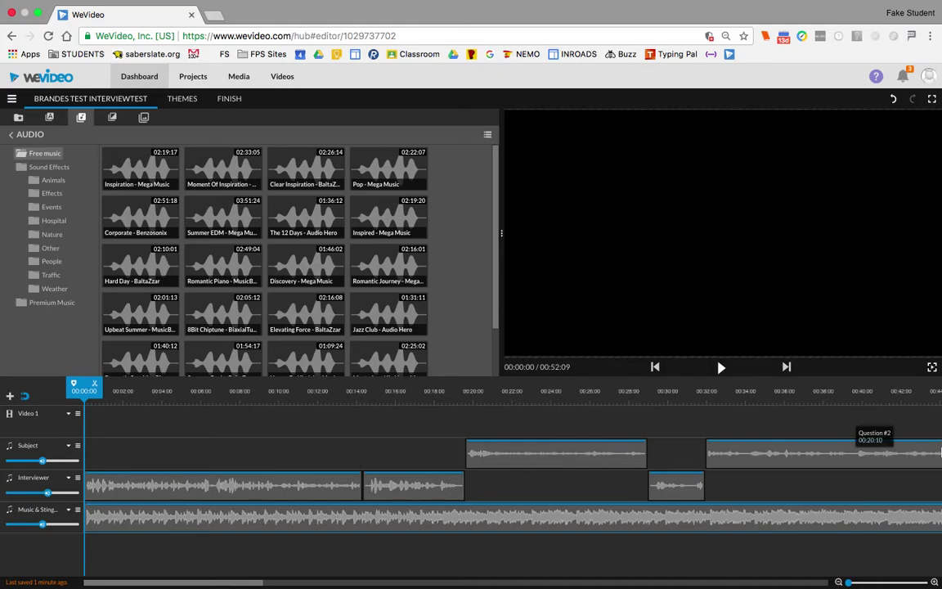
mouse_move(848, 582)
left_mouse_down()
mouse_move(835, 579)
mouse_move(847, 581)
left_mouse_up()
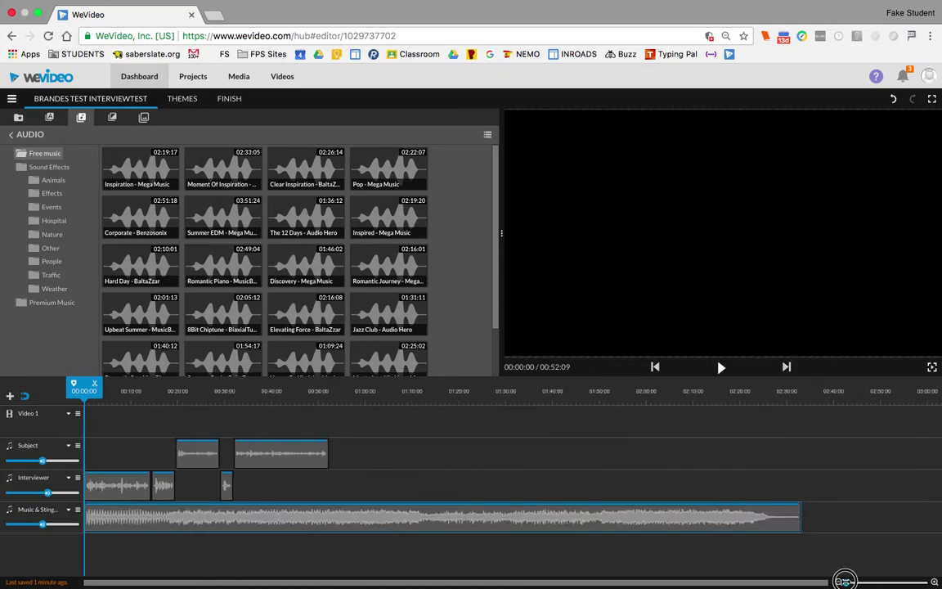
left_click(306, 456)
left_click_drag(306, 456, 317, 456)
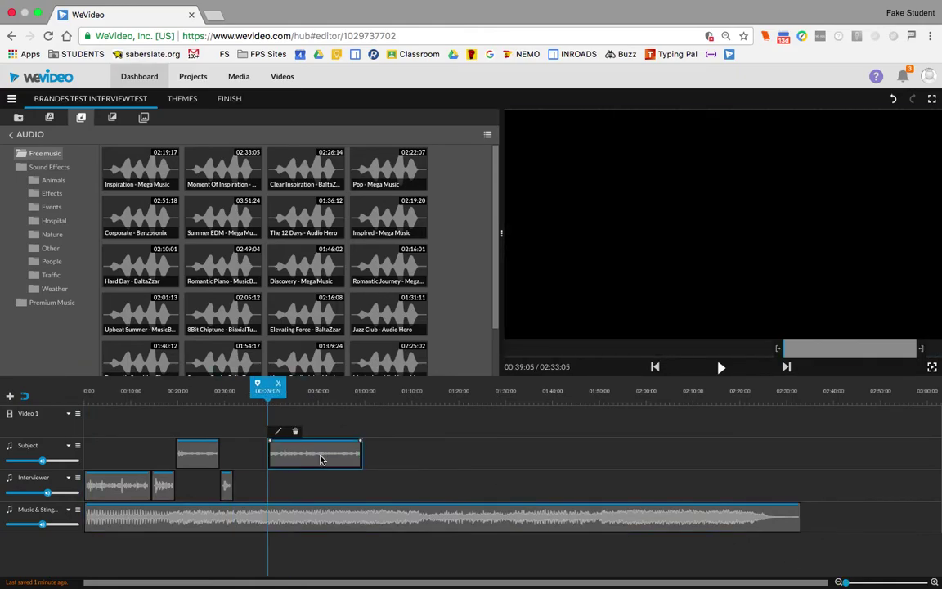
left_click_drag(225, 485, 257, 485)
left_click_drag(210, 456, 244, 456)
left_click_drag(163, 484, 200, 486)
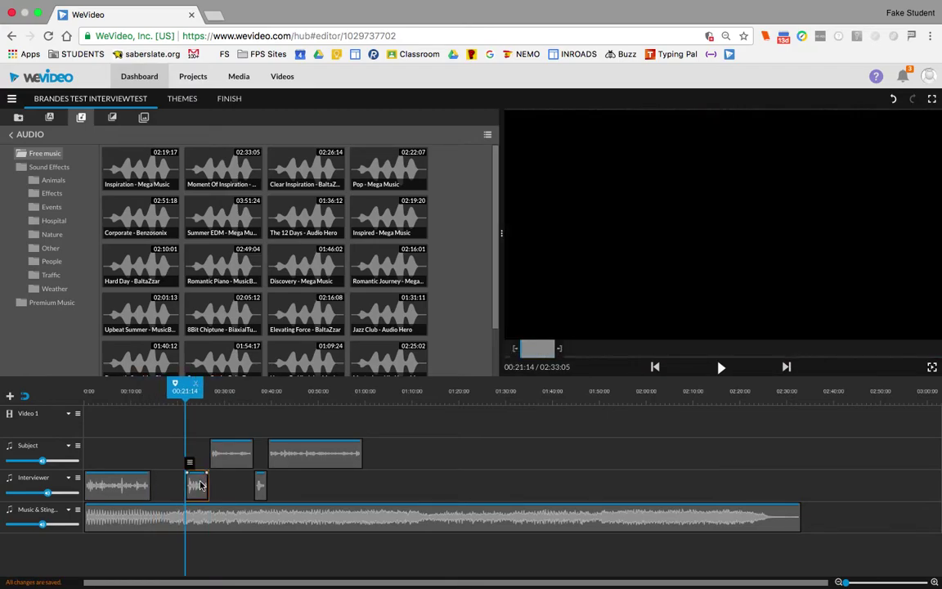
key("super+z")
key("super+z")
key("super+z")
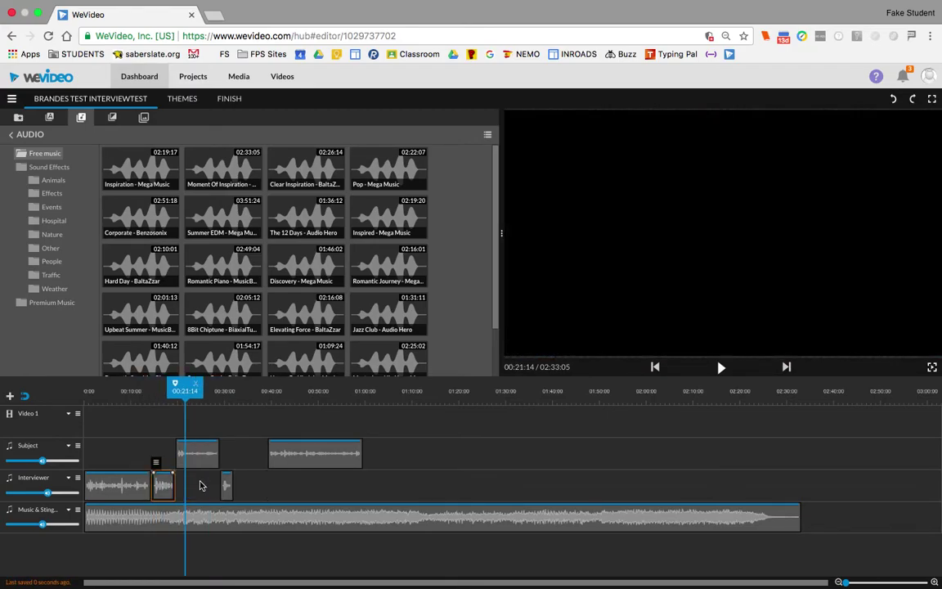
- Select all Subject and Interviewer clips and drag them to start around 00:34
left_click(356, 467)
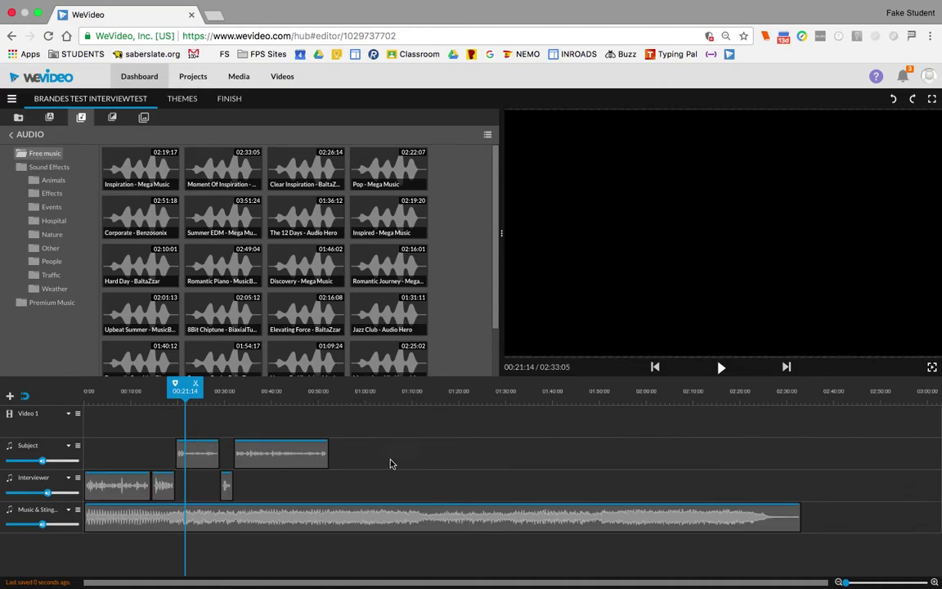
left_click_drag(380, 452, 141, 476)
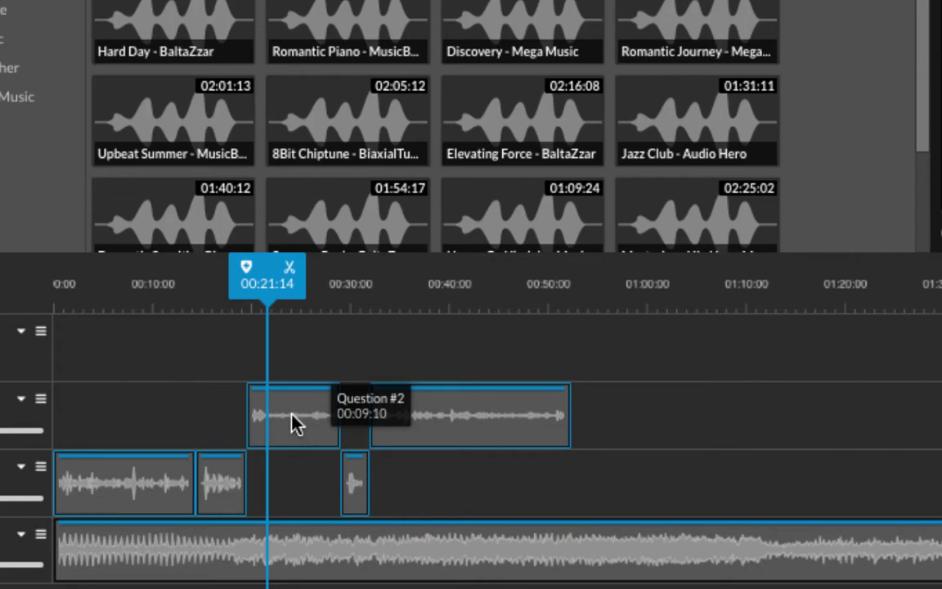
left_click_drag(292, 414, 633, 433)
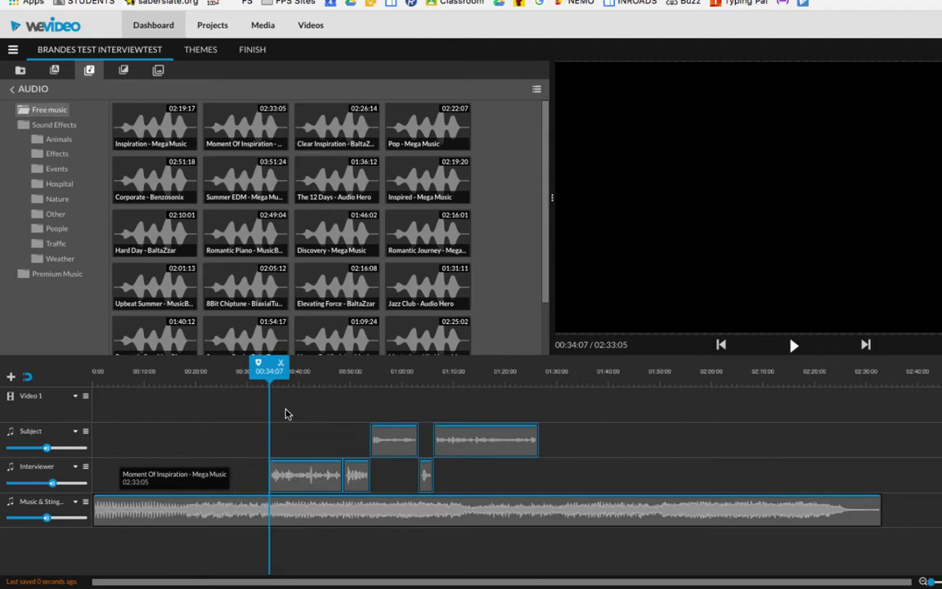
left_click_drag(270, 370, 131, 371)
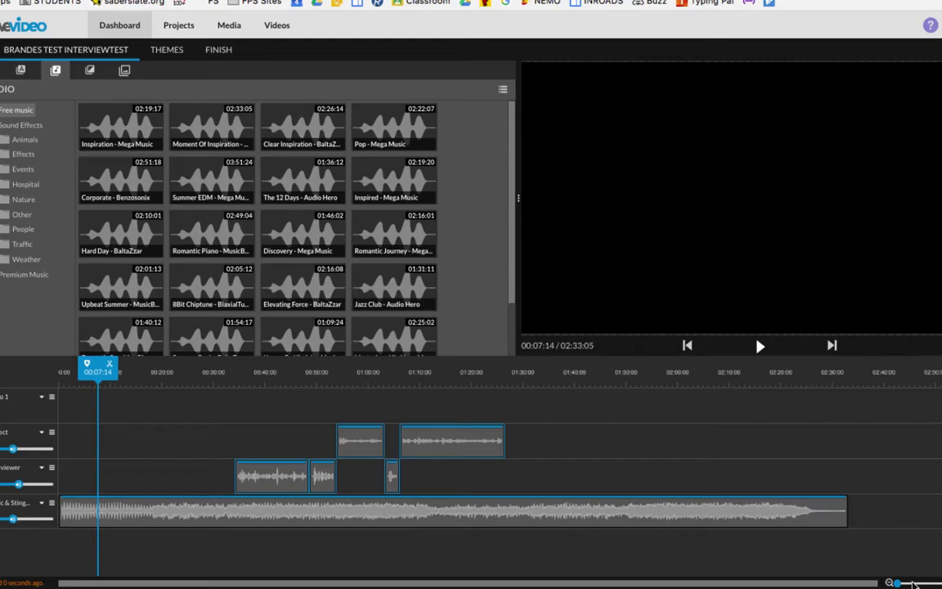
left_click_drag(914, 582, 896, 583)
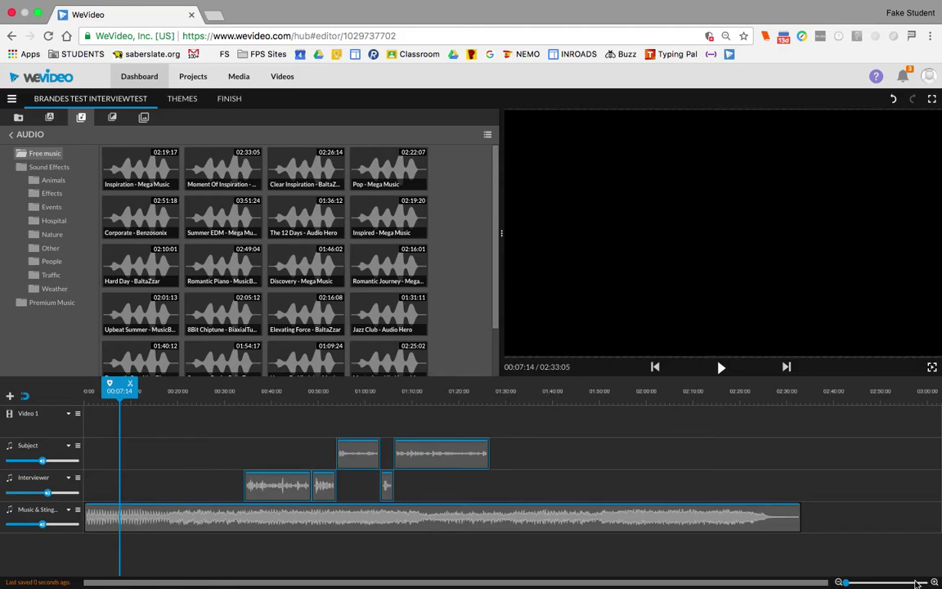
- Play from the start, cut the music at 00:10:15, and select the part after it
left_click_drag(853, 583, 851, 583)
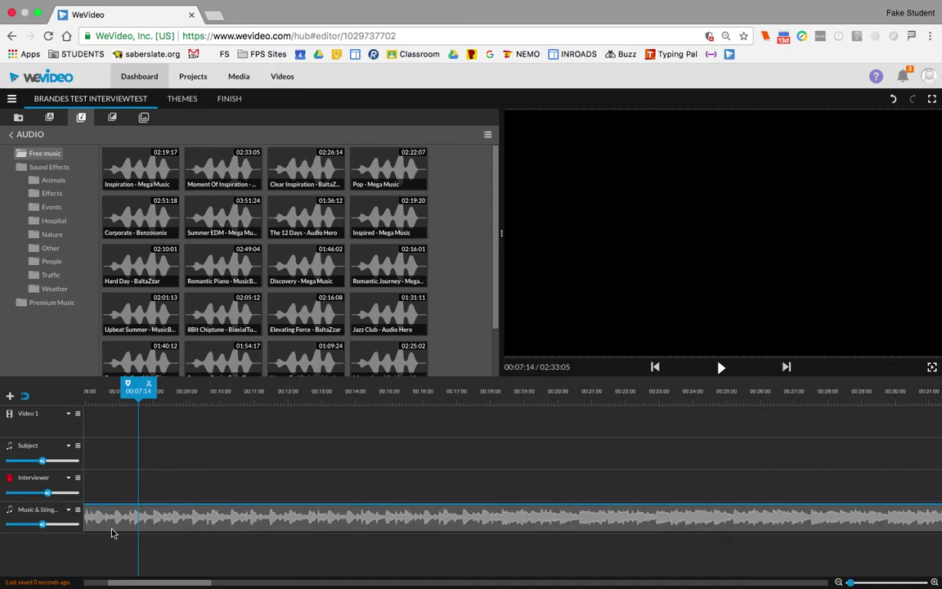
left_click_drag(156, 584, 112, 577)
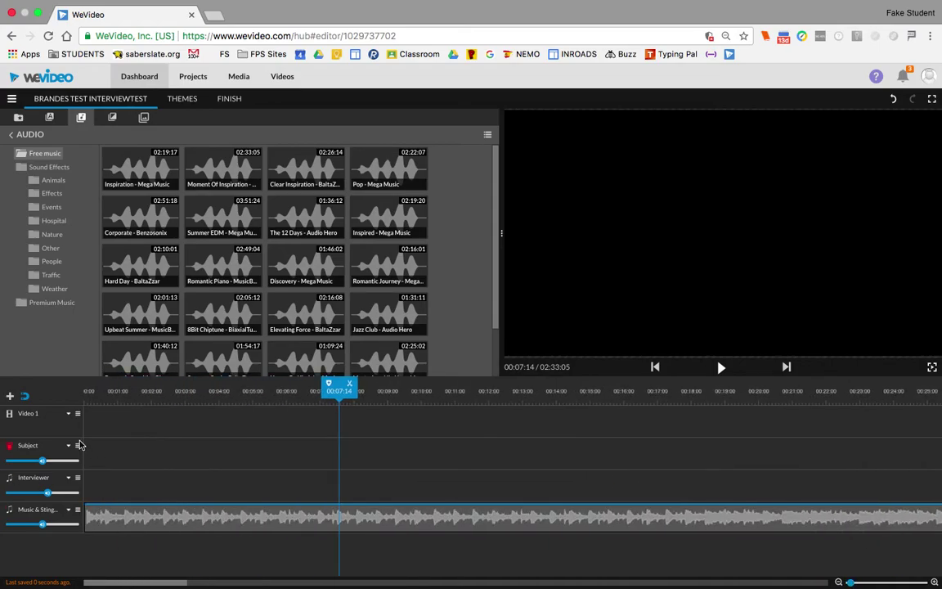
left_click_drag(328, 386, 74, 393)
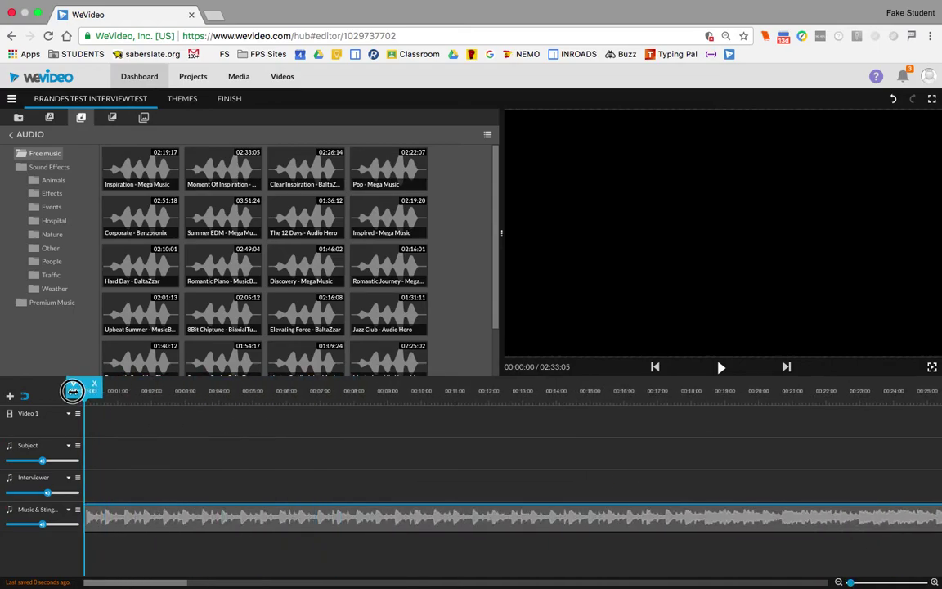
key("space")
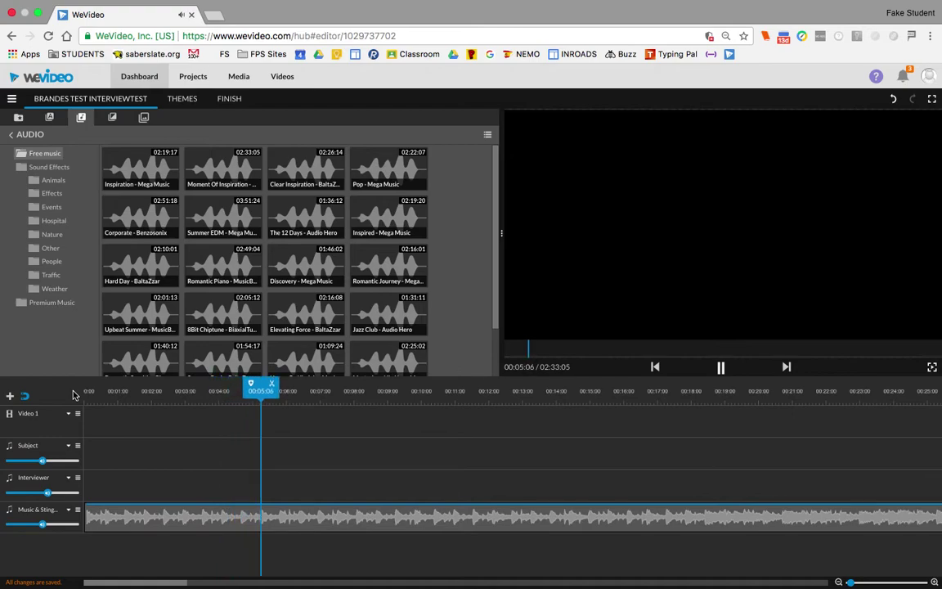
key("space")
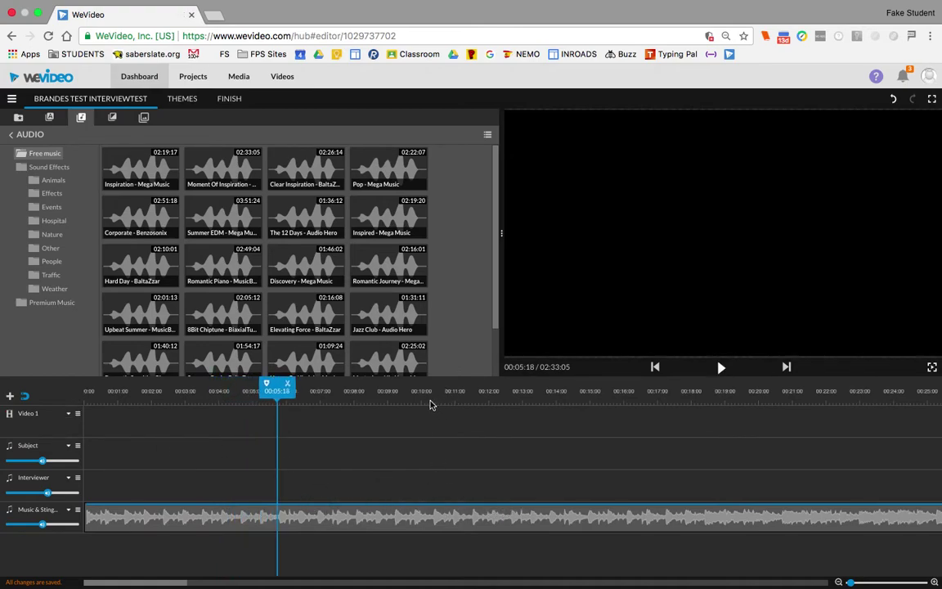
left_click_drag(276, 389, 456, 390)
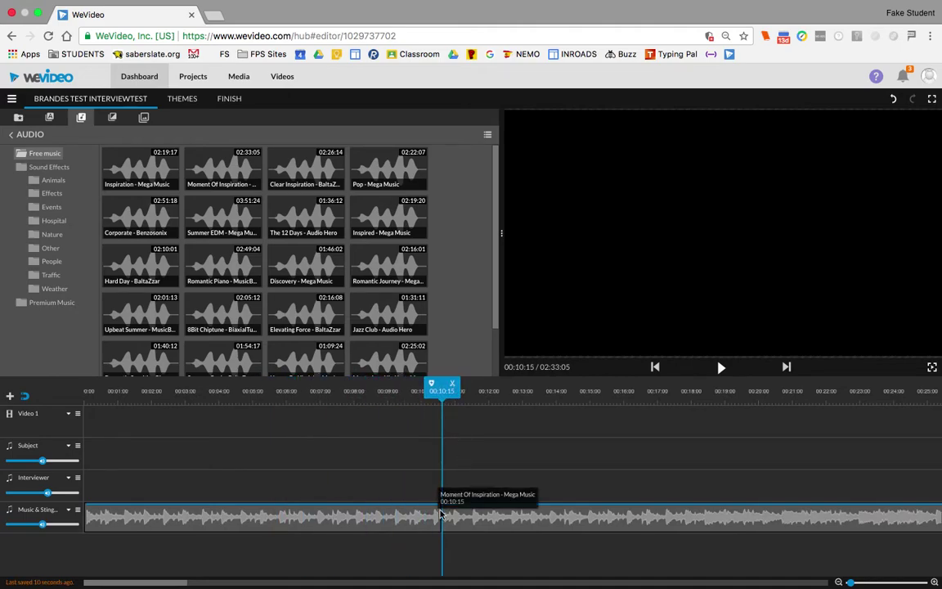
left_click(485, 524)
- Delete the leftover music, turn on audio fade in/out, and stretch the fade-in longer
key("Delete")
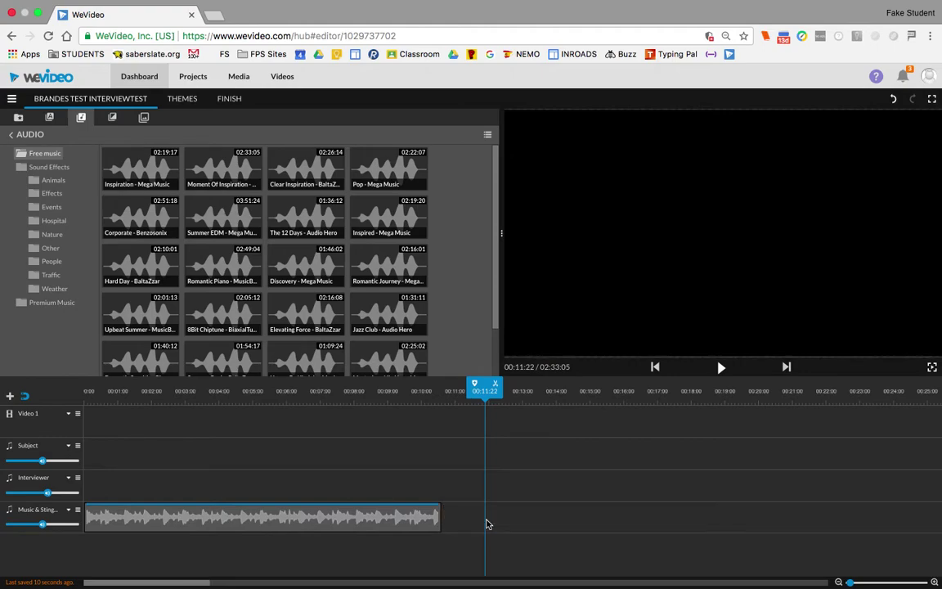
left_click(131, 524)
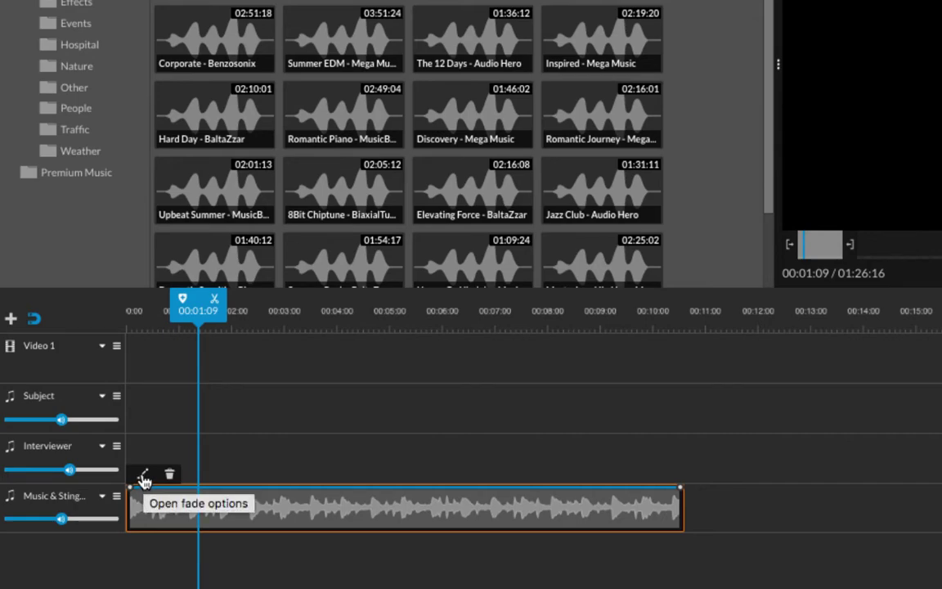
left_click(144, 476)
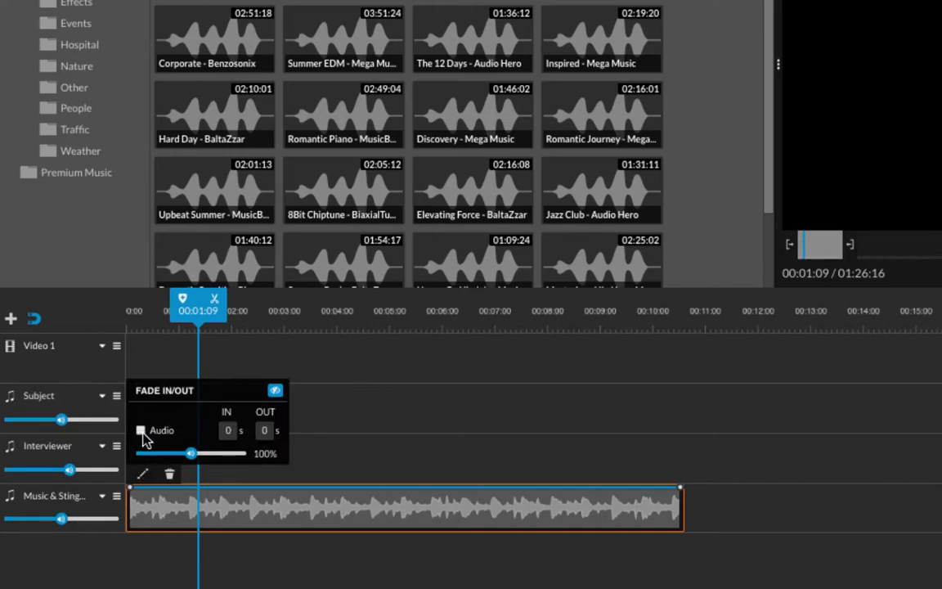
left_click(141, 431)
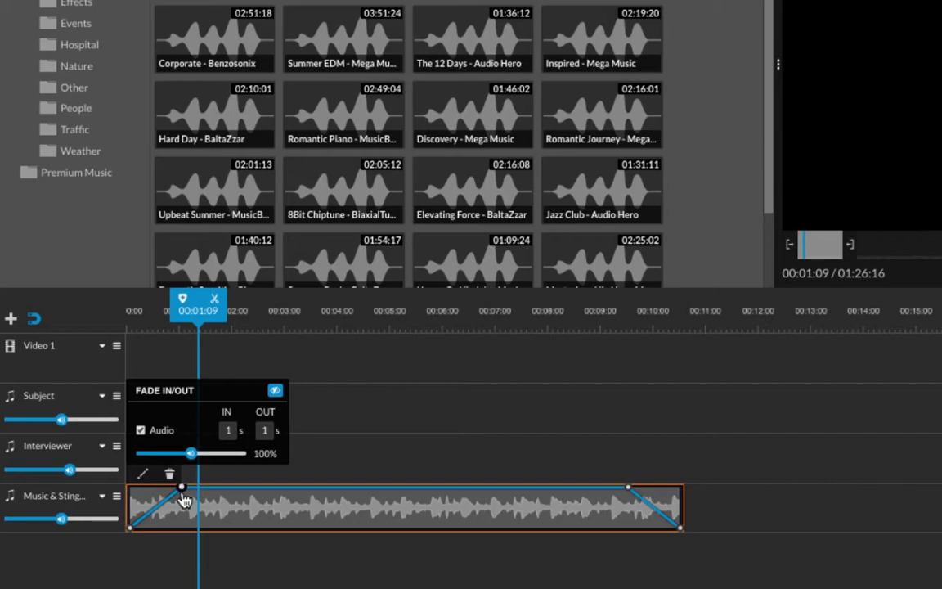
mouse_move(183, 486)
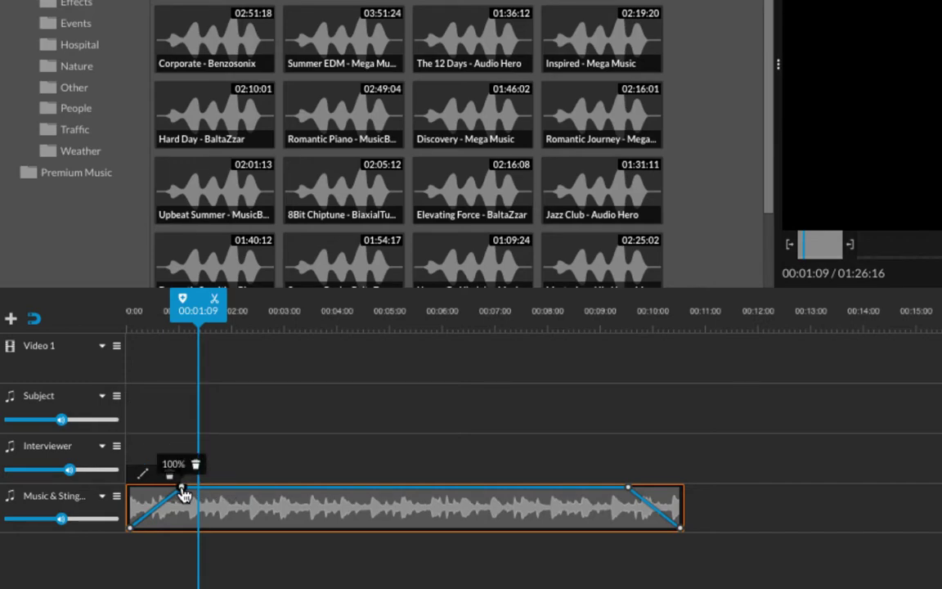
mouse_move(183, 491)
left_mouse_down()
mouse_move(204, 490)
mouse_move(187, 489)
left_mouse_up()
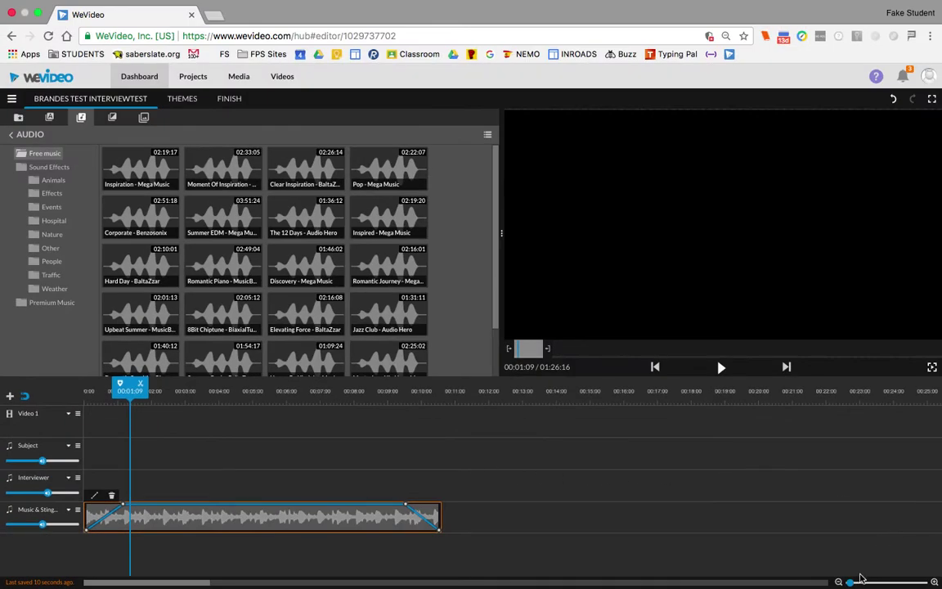
- Select the Subject and Interviewer clips and drag them left to start at about 00:05:09
left_click_drag(186, 586, 344, 583)
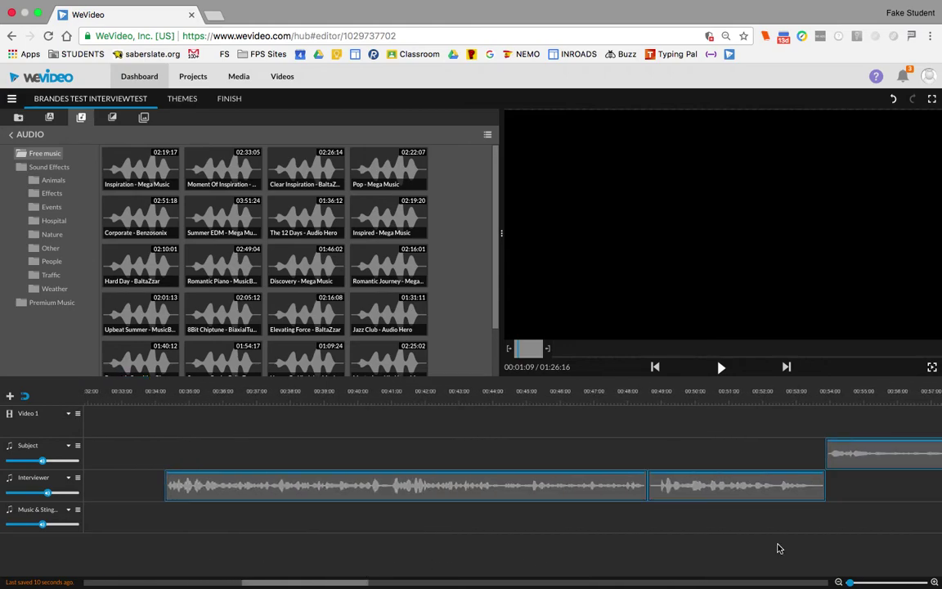
left_click(839, 583)
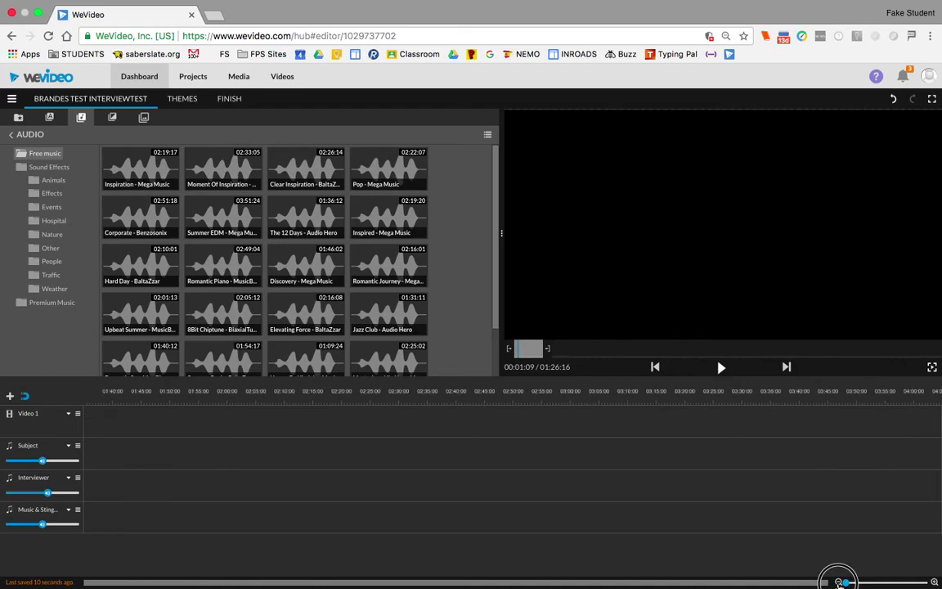
left_click_drag(262, 448, 563, 496)
left_click_drag(507, 454, 348, 455)
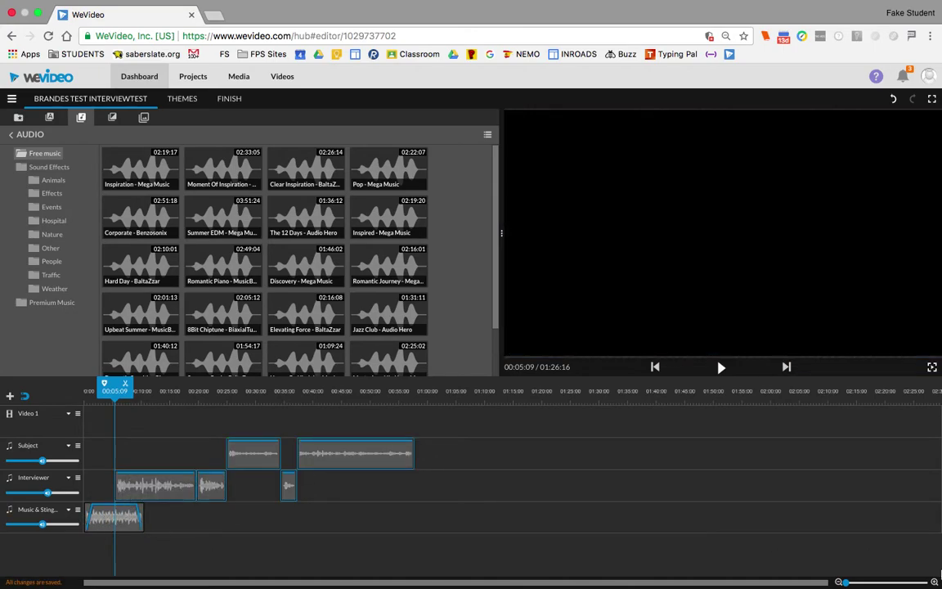
left_click_drag(849, 581, 853, 582)
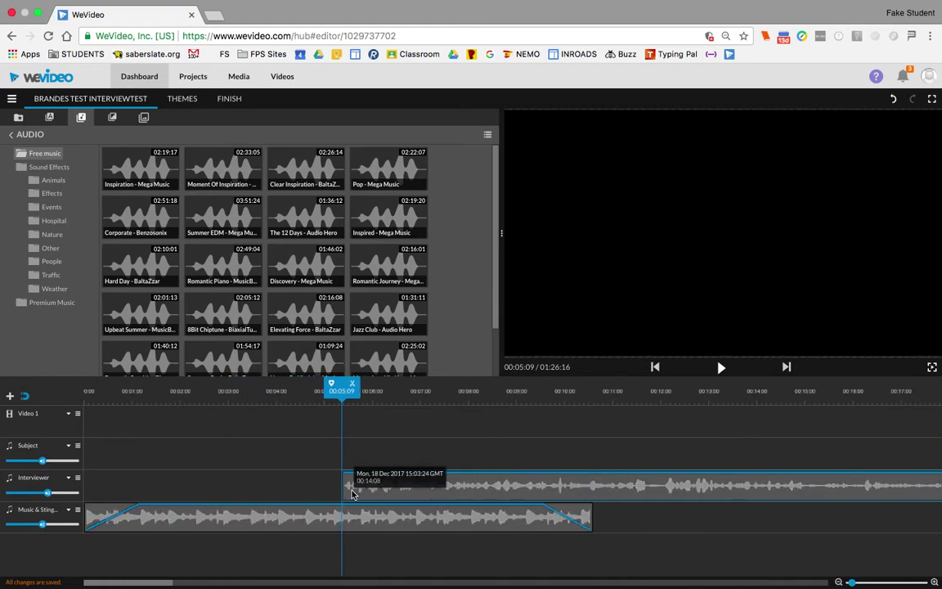
left_click(308, 521)
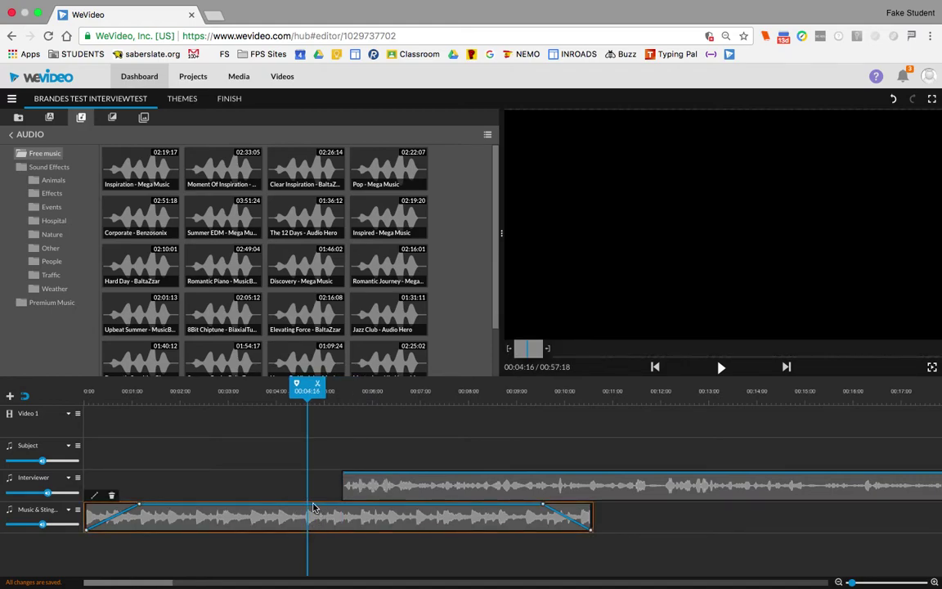
left_click(265, 488)
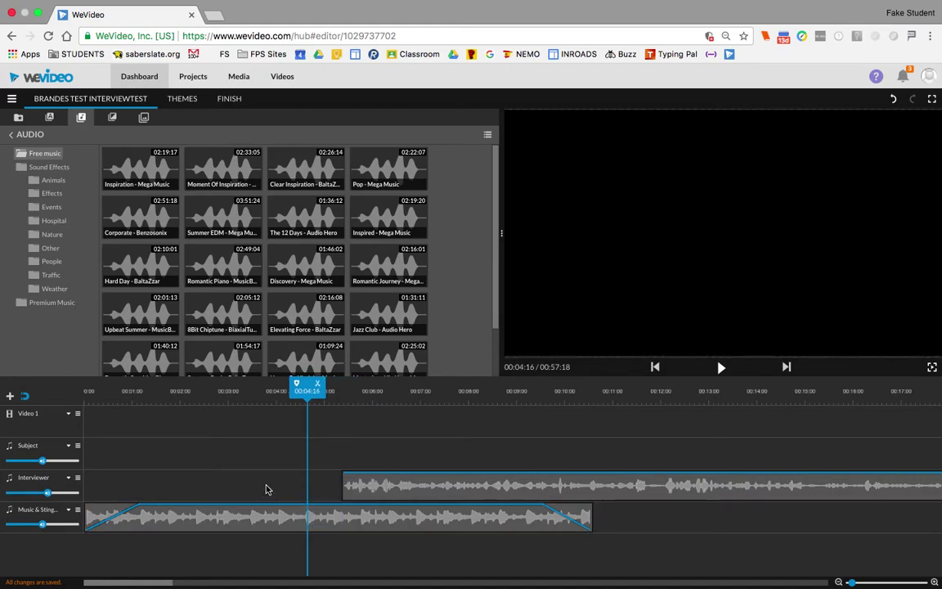
left_click_drag(297, 391, 253, 395)
key("space")
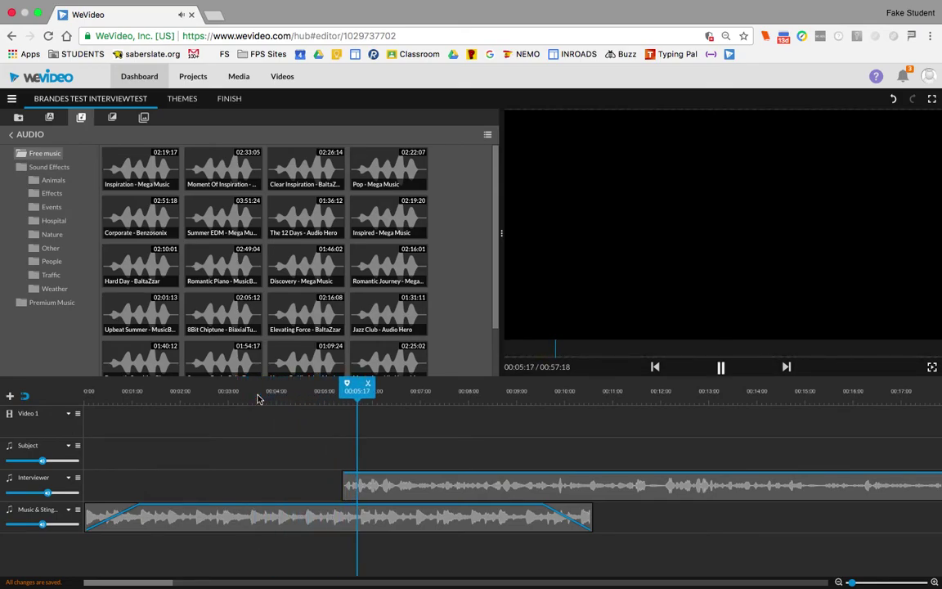
key("space")
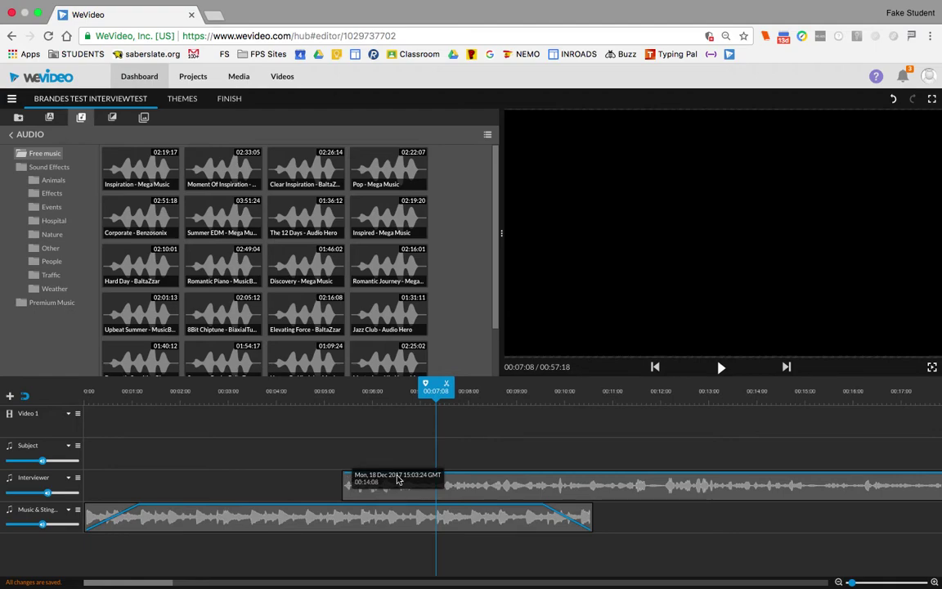
left_click(326, 509)
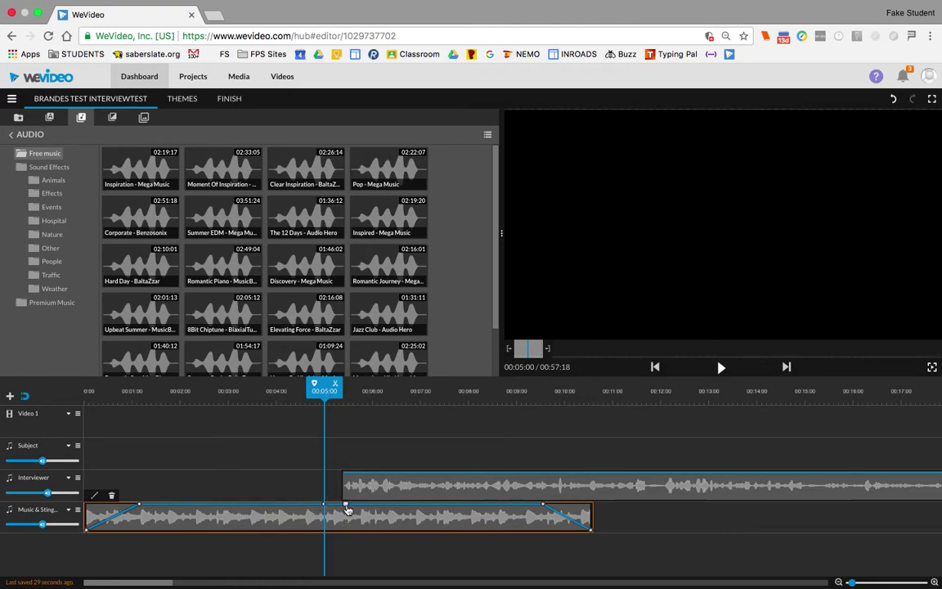
- Add a keyframe at 00:05 and lower it to 16%, drop the end keyframe, and play back
mouse_move(347, 509)
left_mouse_down()
mouse_move(348, 528)
mouse_move(326, 509)
mouse_move(333, 504)
mouse_move(346, 529)
left_mouse_up()
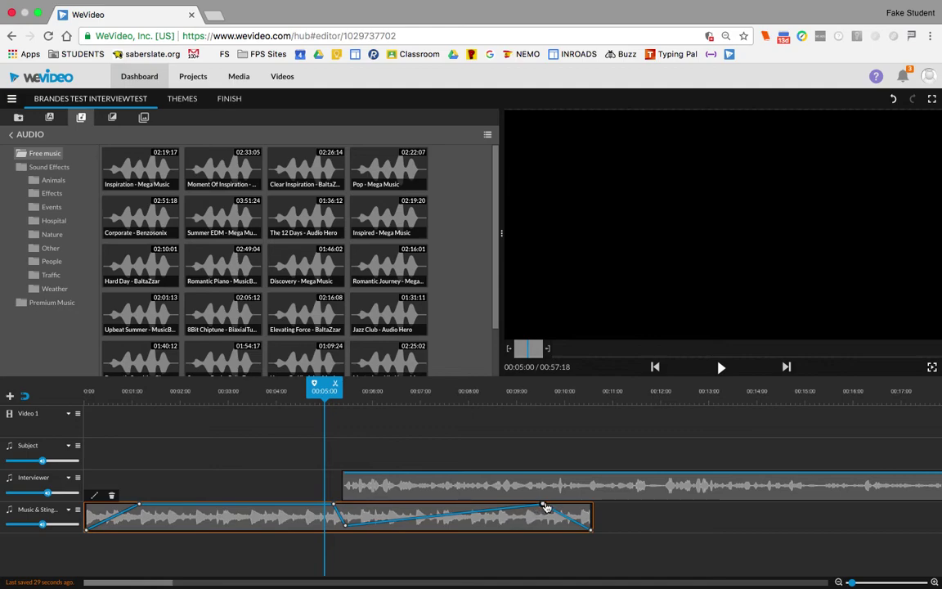
left_click_drag(546, 508, 543, 525)
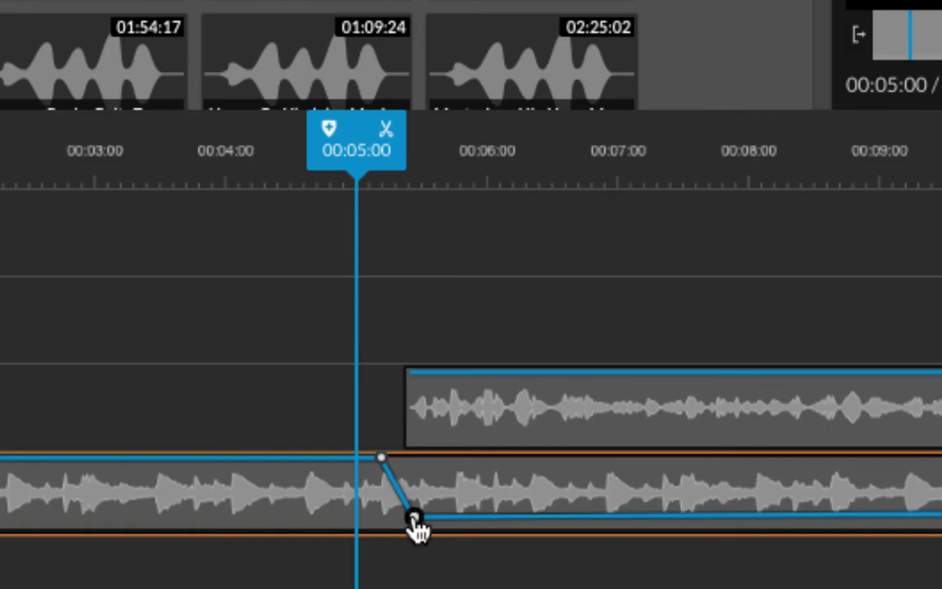
mouse_move(415, 521)
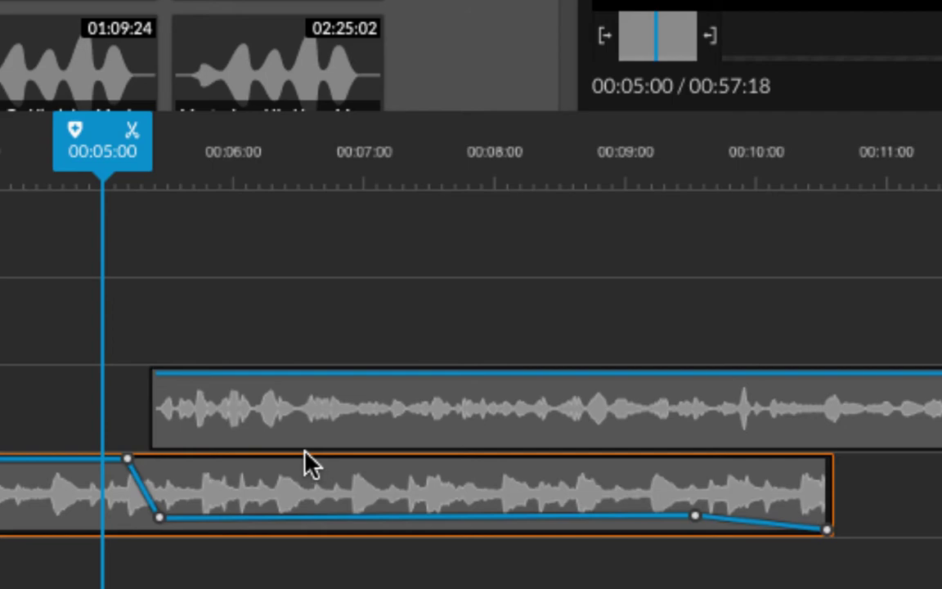
left_click(69, 238)
key("space")
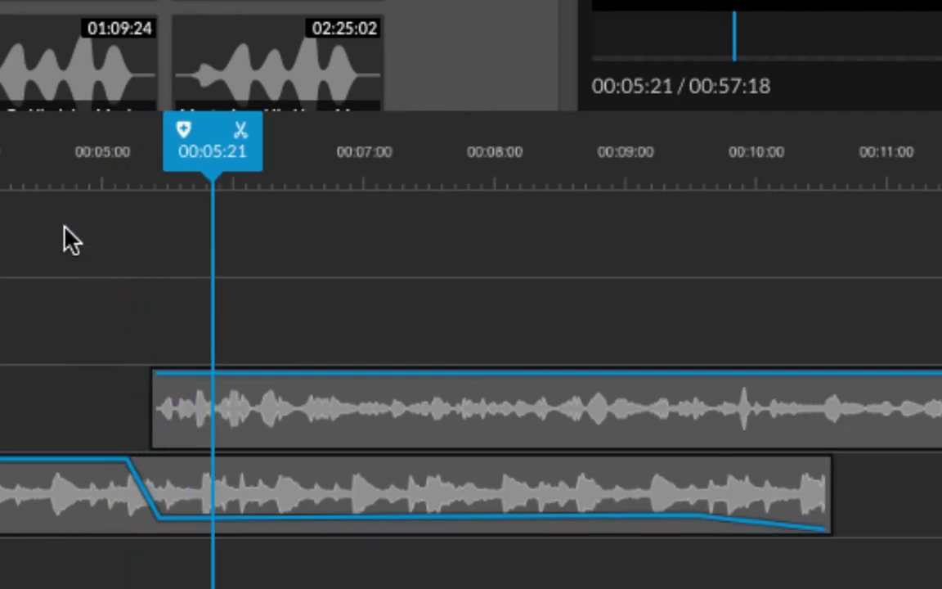
left_click_drag(212, 160, 42, 180)
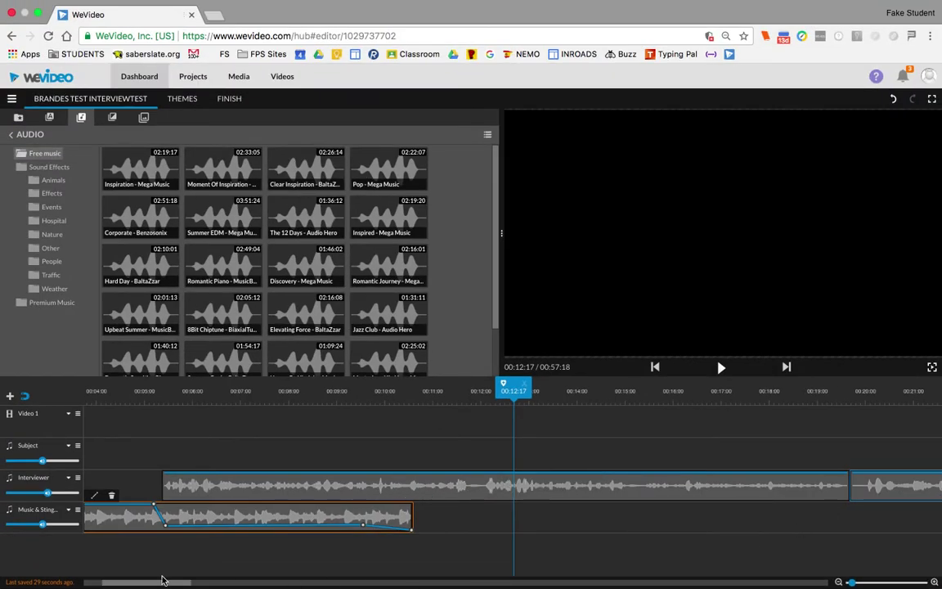
- Drag the Question #2 Interviewer clip and the next Subject clip right to start at 00:38:20
left_click_drag(146, 586, 290, 582)
left_click_drag(257, 453, 340, 483)
left_click(282, 489)
left_click_drag(282, 489, 478, 485)
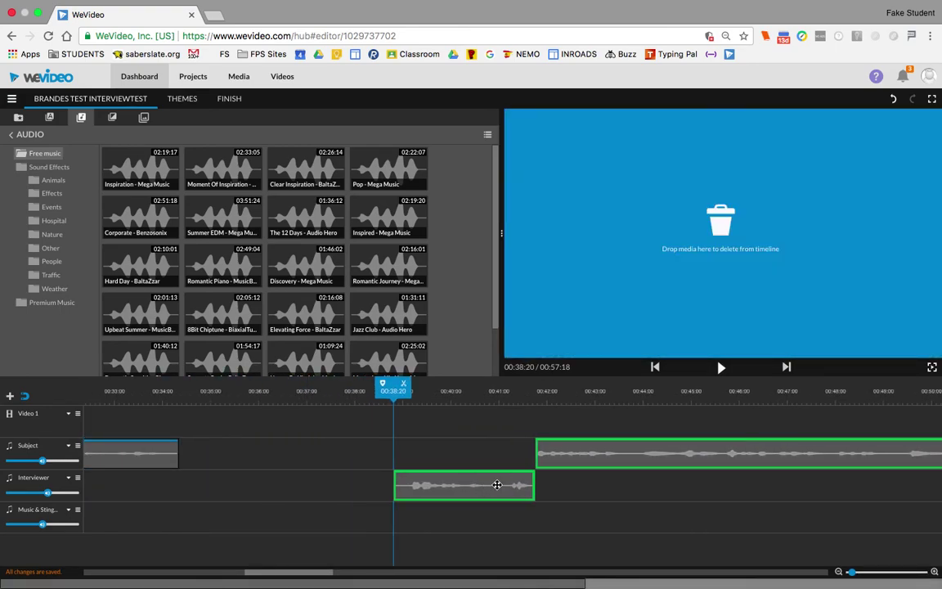
left_click_drag(498, 485, 596, 497)
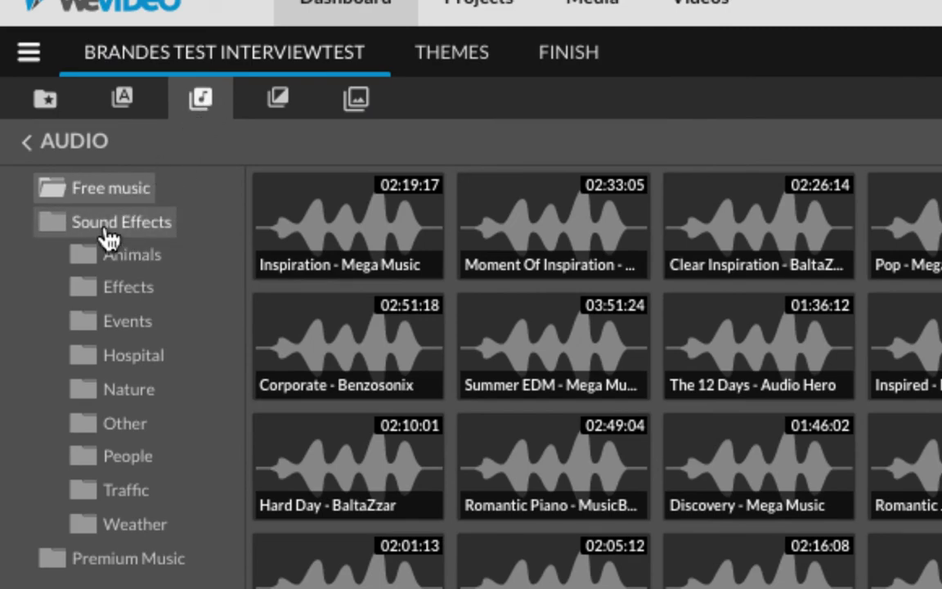
- Open Sound Effects > Effects, preview School Bell, stop it, then preview Electronic Zap
left_click(108, 237)
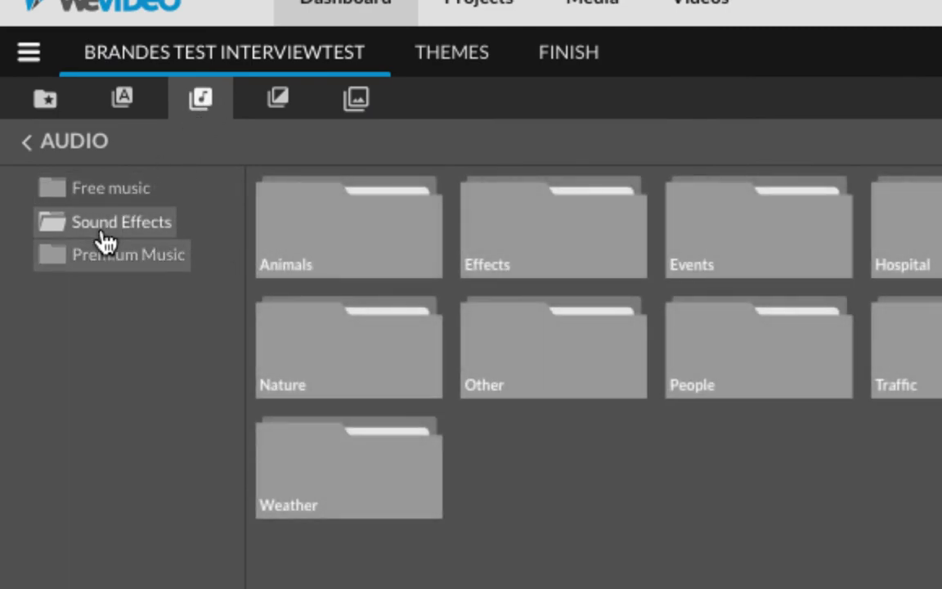
left_click(106, 235)
left_click(133, 292)
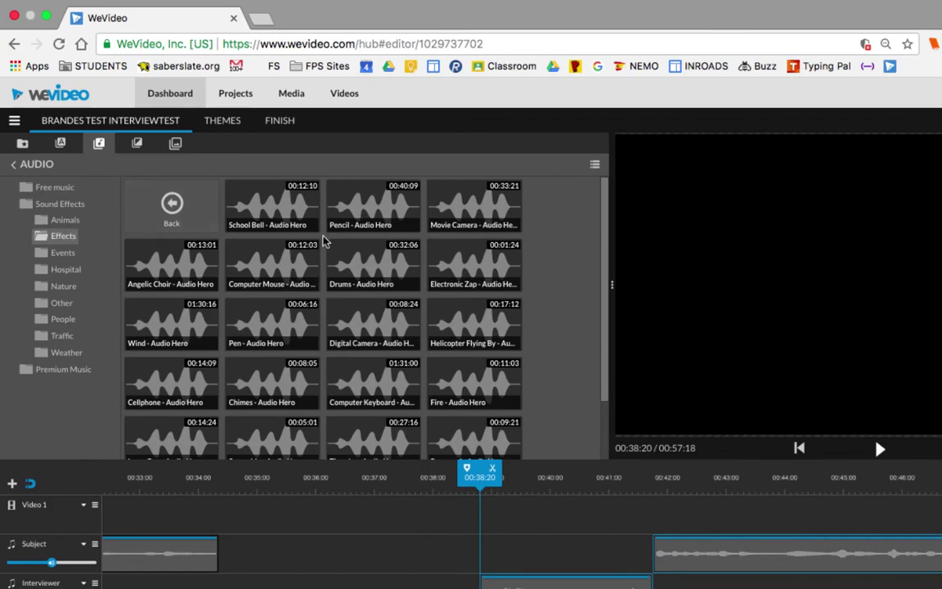
left_click(280, 207)
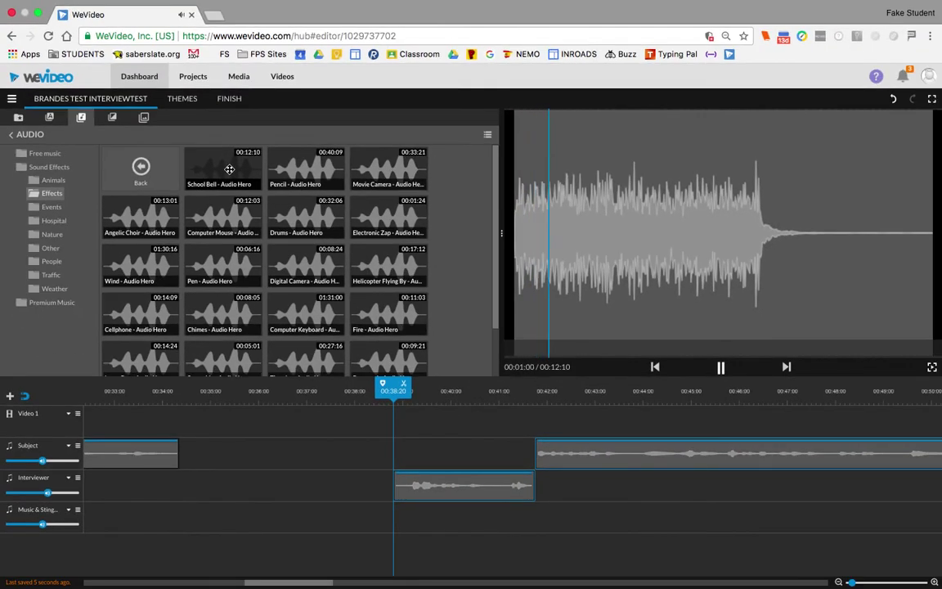
key("space")
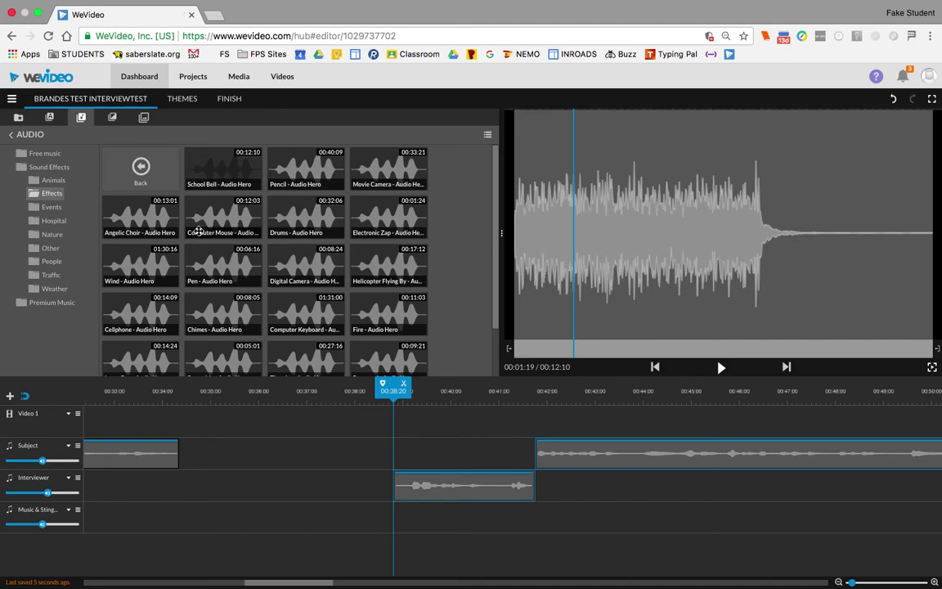
left_click(387, 216)
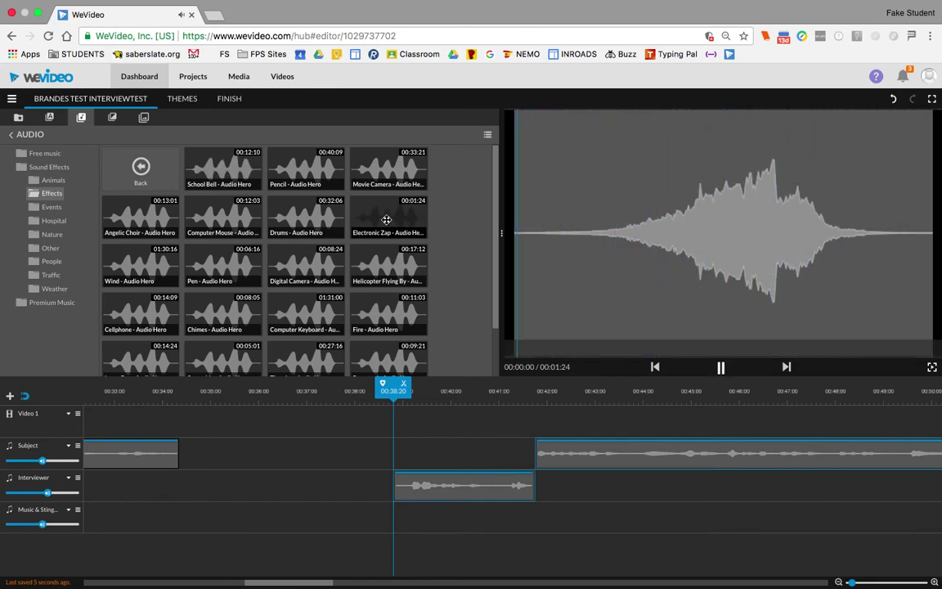
- Place Electronic Zap on the Music & Stingers track at 00:34 and shift the following clips left against it
left_click_drag(394, 214, 190, 524)
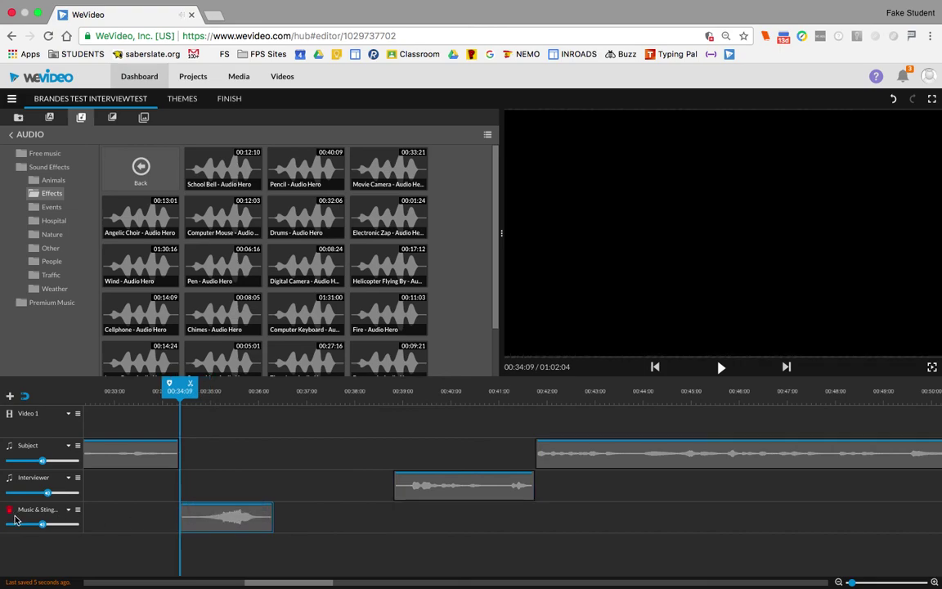
left_click_drag(378, 442, 454, 465)
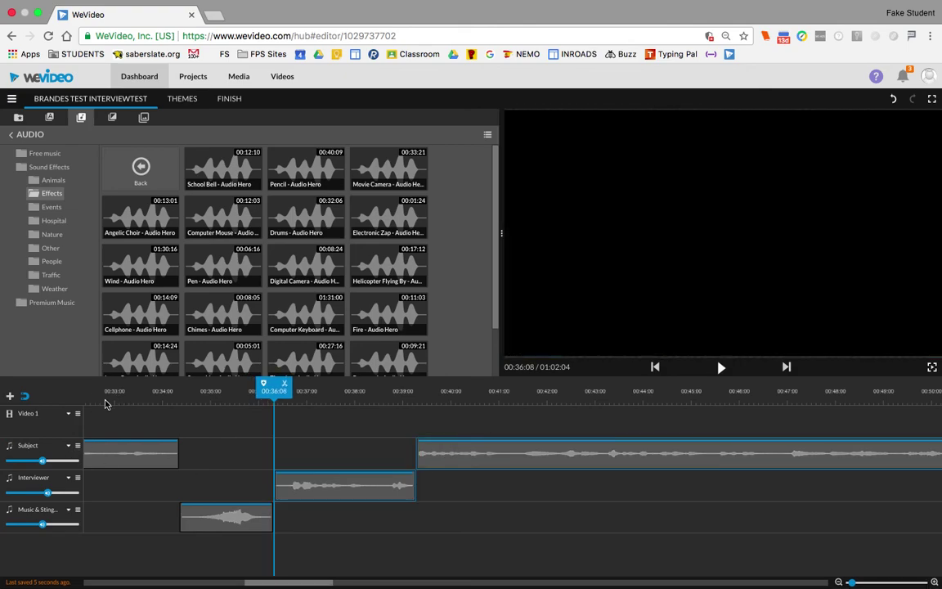
left_click_drag(269, 389, 200, 389)
- Play back the answer-to-question transition through the stinger at a louder system volume, then pause
key("space")
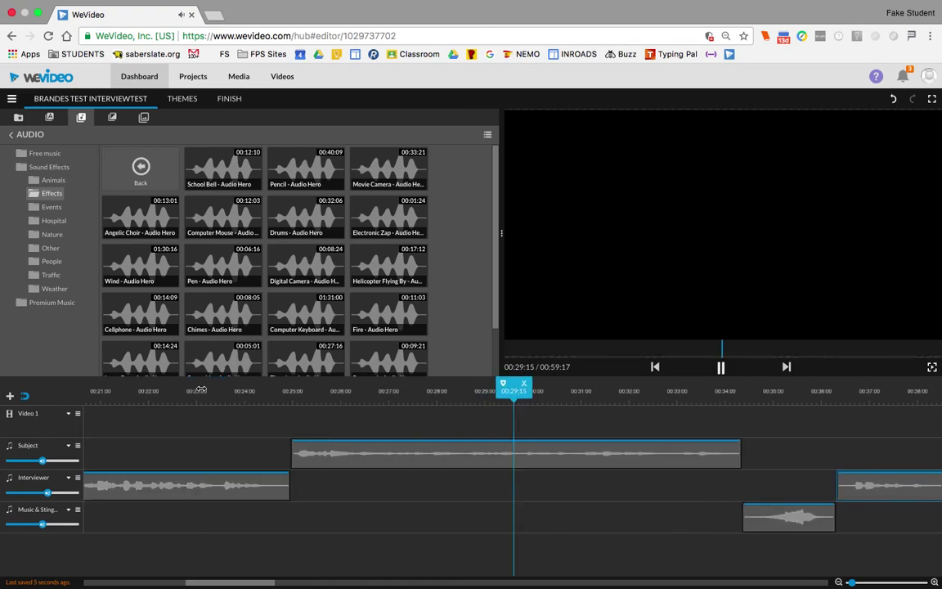
key("XF86AudioRaiseVolume")
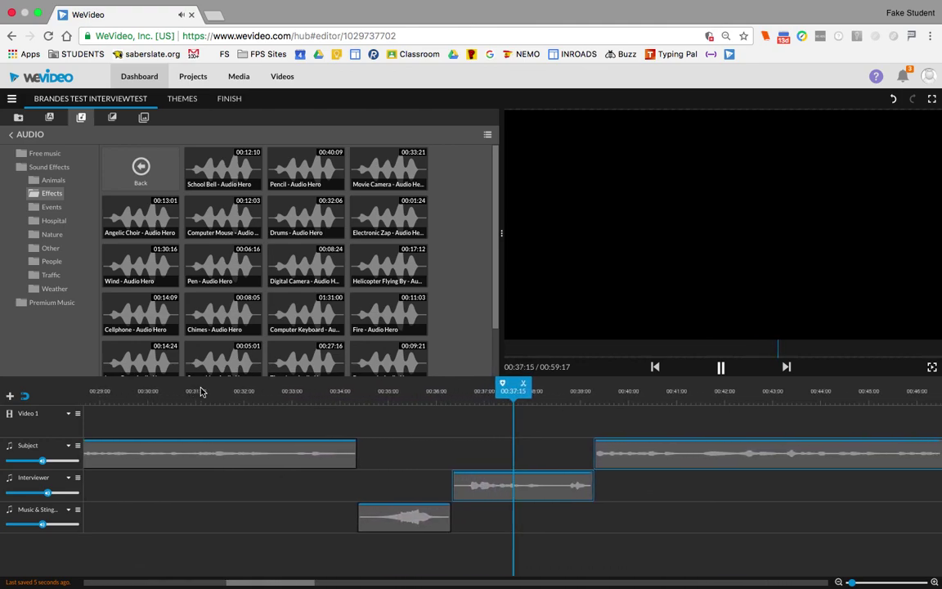
key("space")
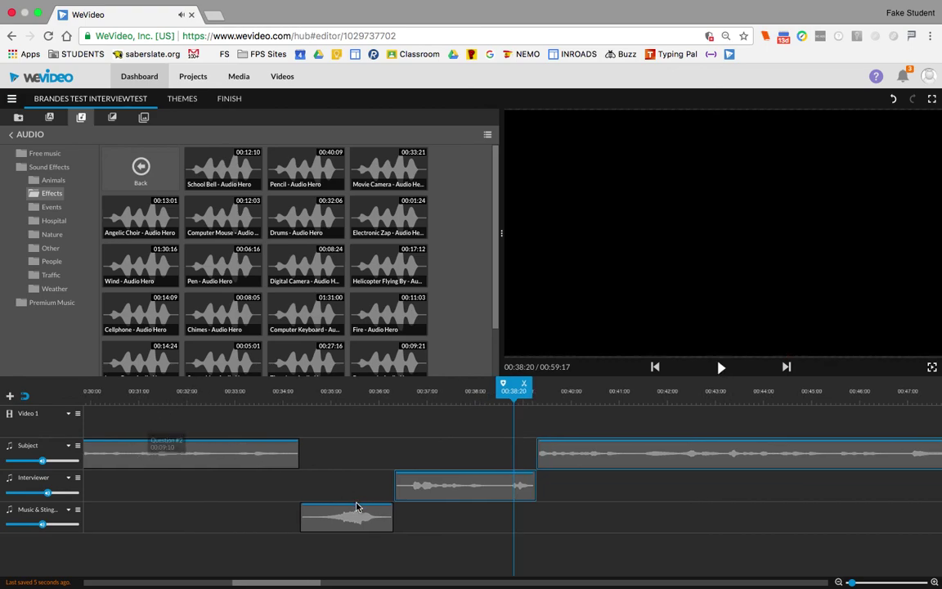